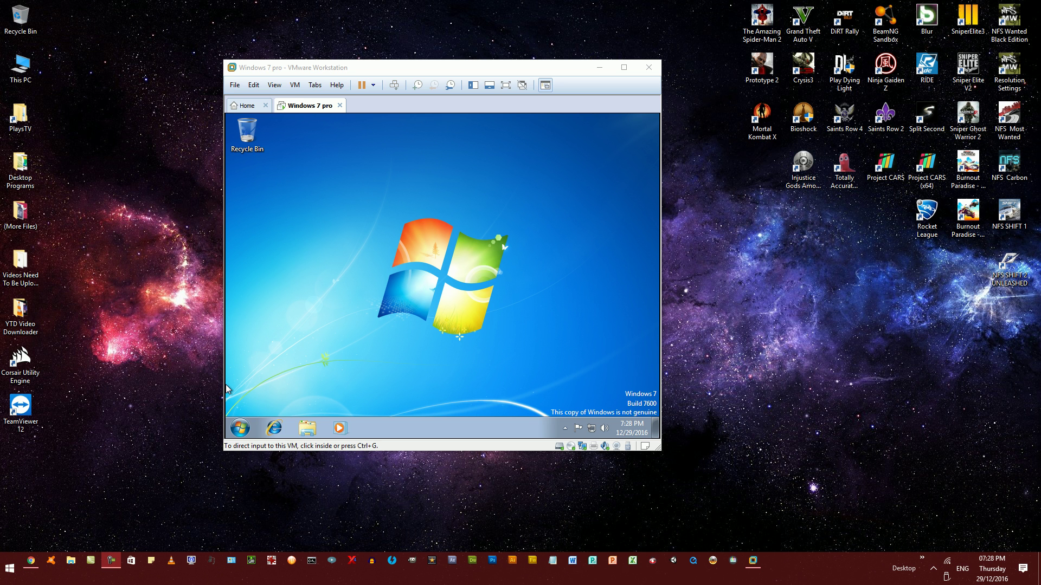
- Try to copy the TeamViewer 12 shortcut from the host desktop and paste it onto the virtual machine's desktop
right_click(30, 407)
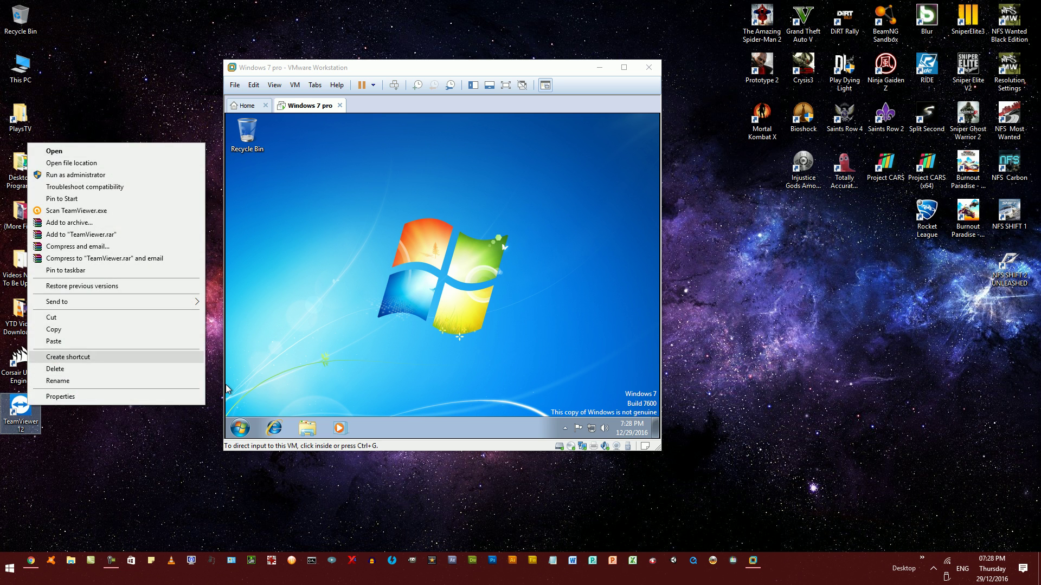
click(59, 330)
click(225, 385)
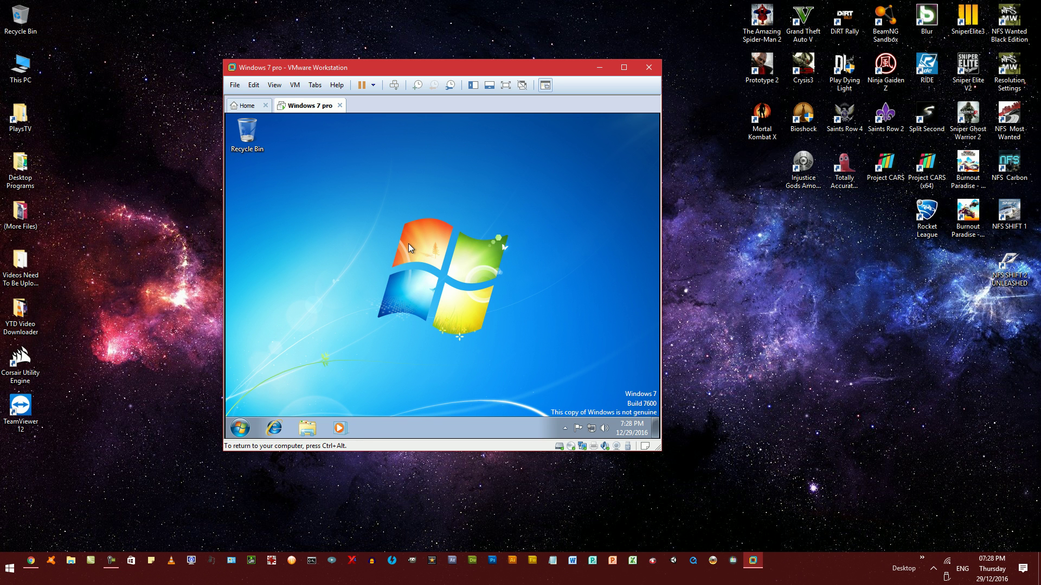
right_click(418, 218)
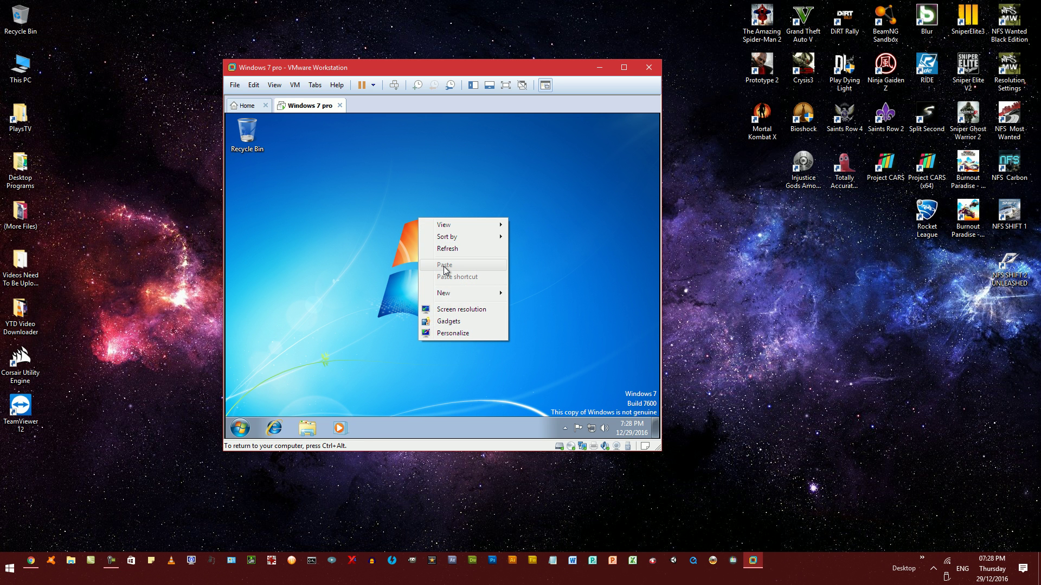
key(ctrl+alt)
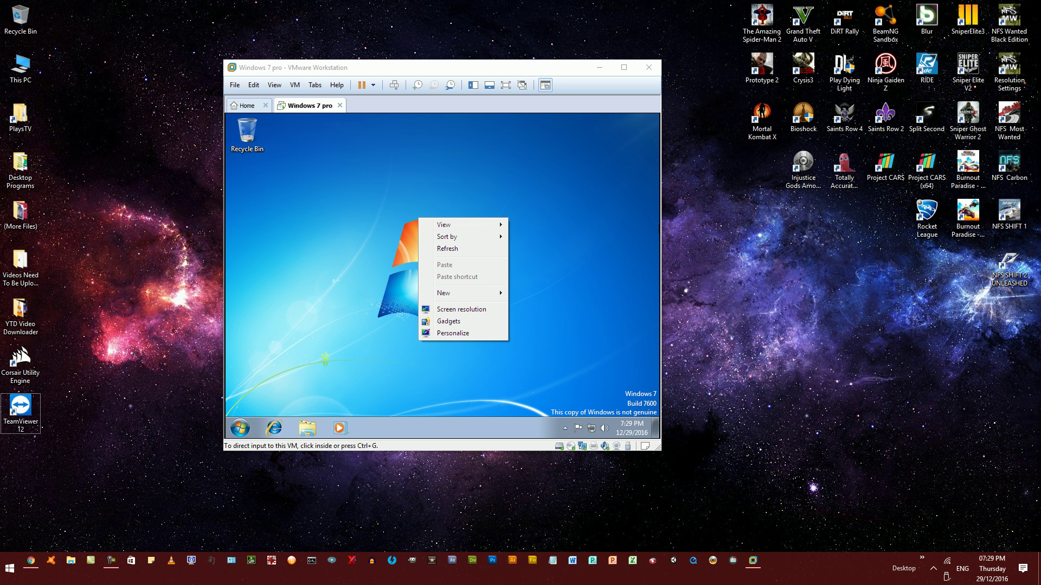
- Set the virtual machine's CD/DVD drive to use the ISO image VMware-tools-windows-8.3.7-341836.iso from the ISO Files folder
click(571, 446)
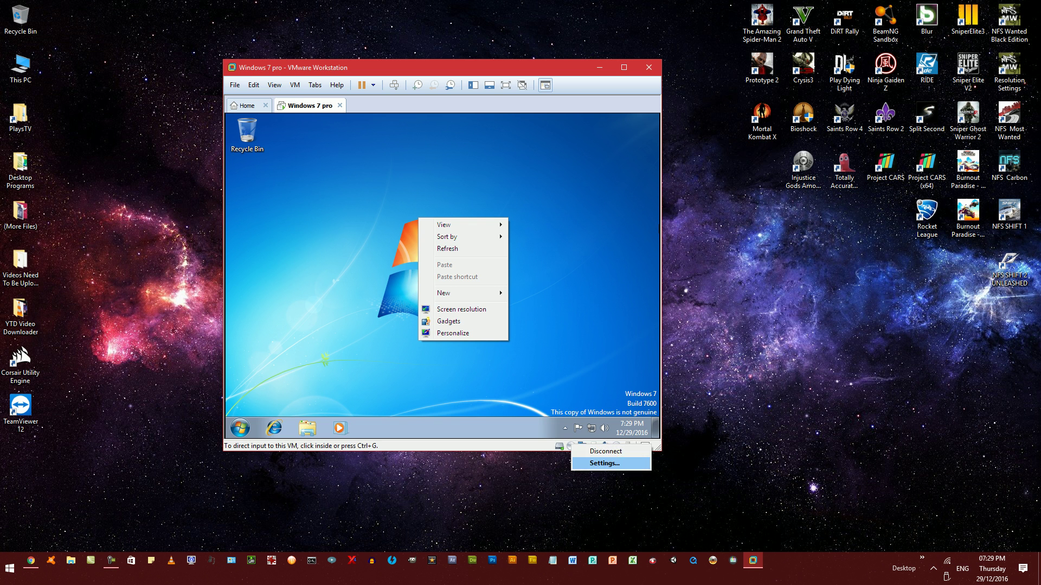
click(596, 464)
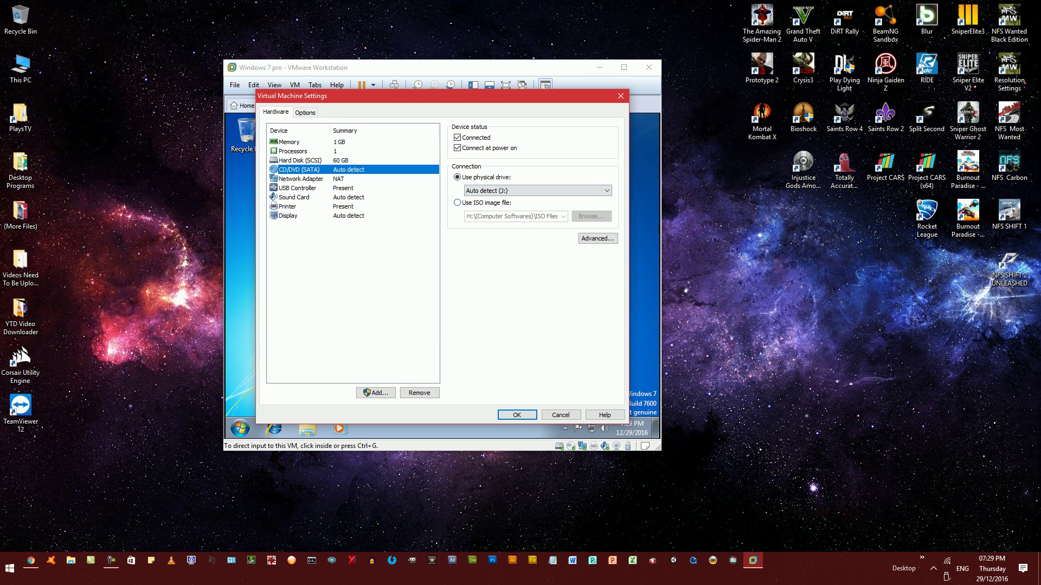
click(536, 190)
click(536, 190)
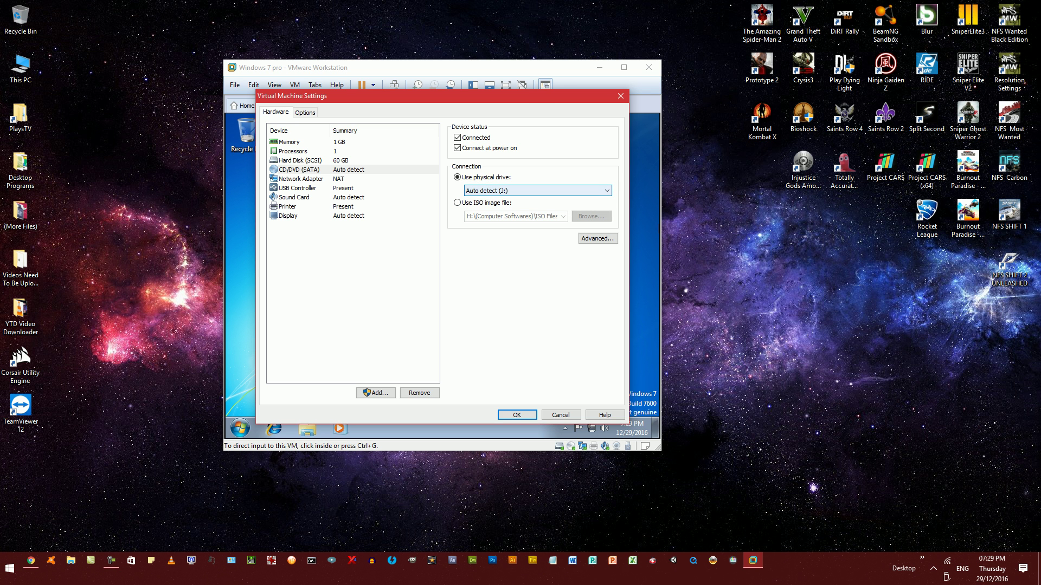
key(alt+Down)
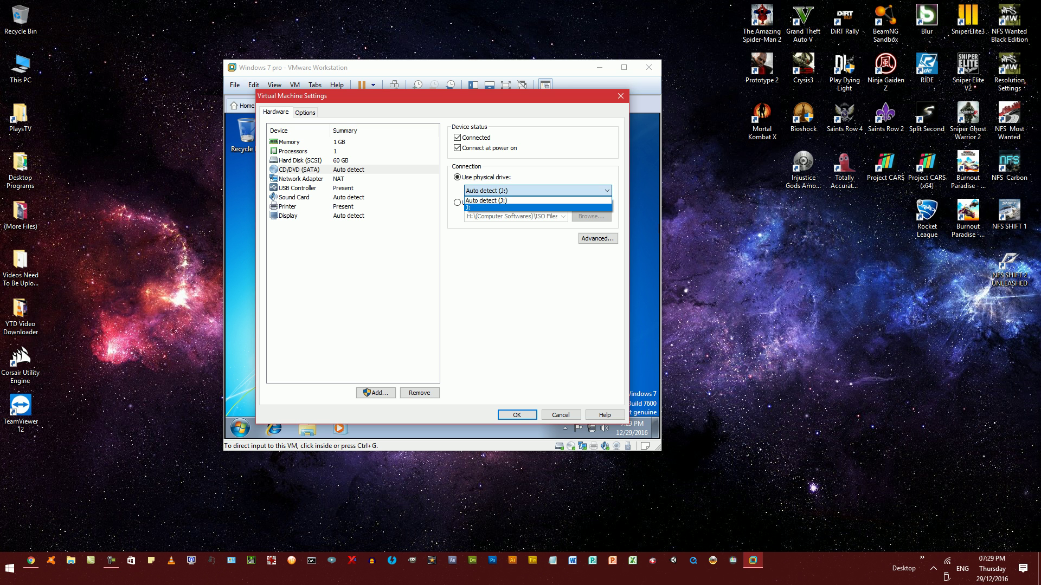
key(Escape)
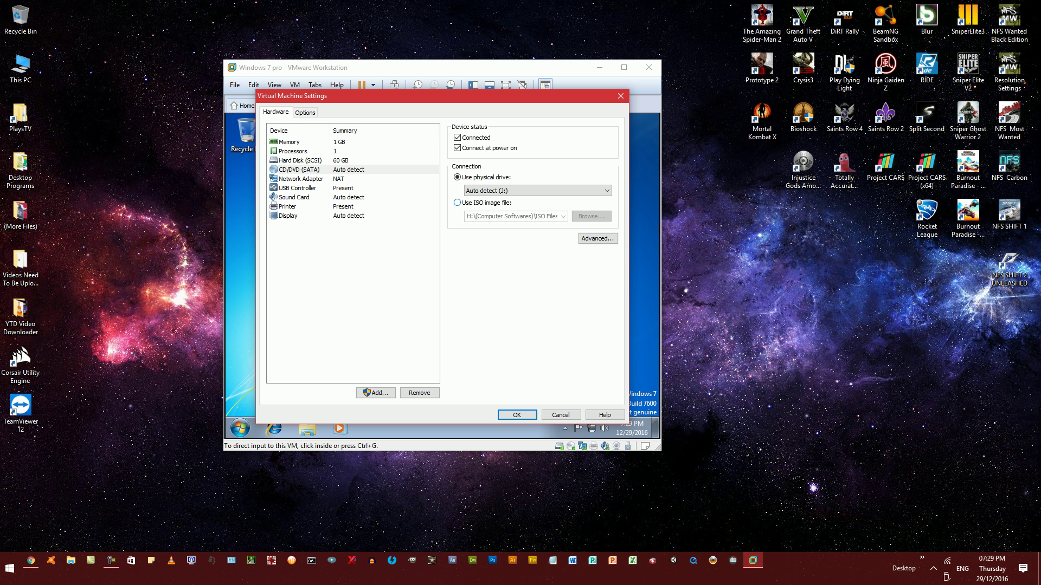
click(456, 202)
click(590, 216)
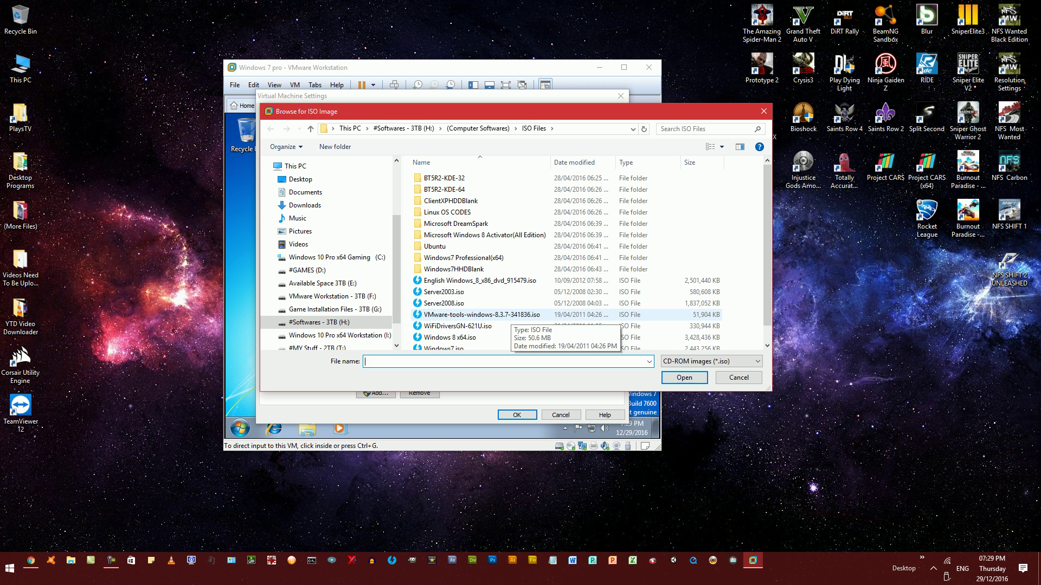
click(511, 315)
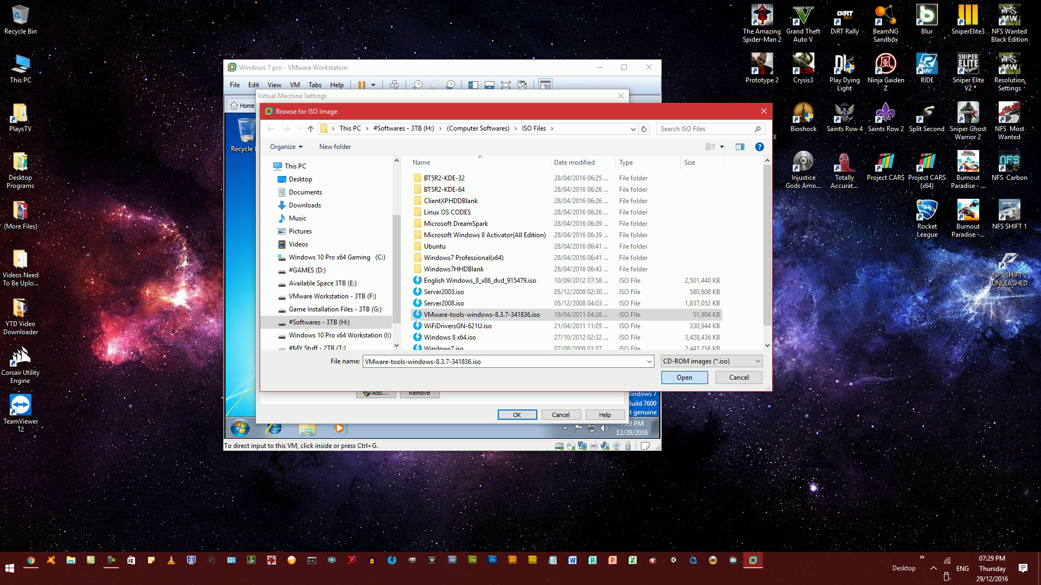
click(684, 377)
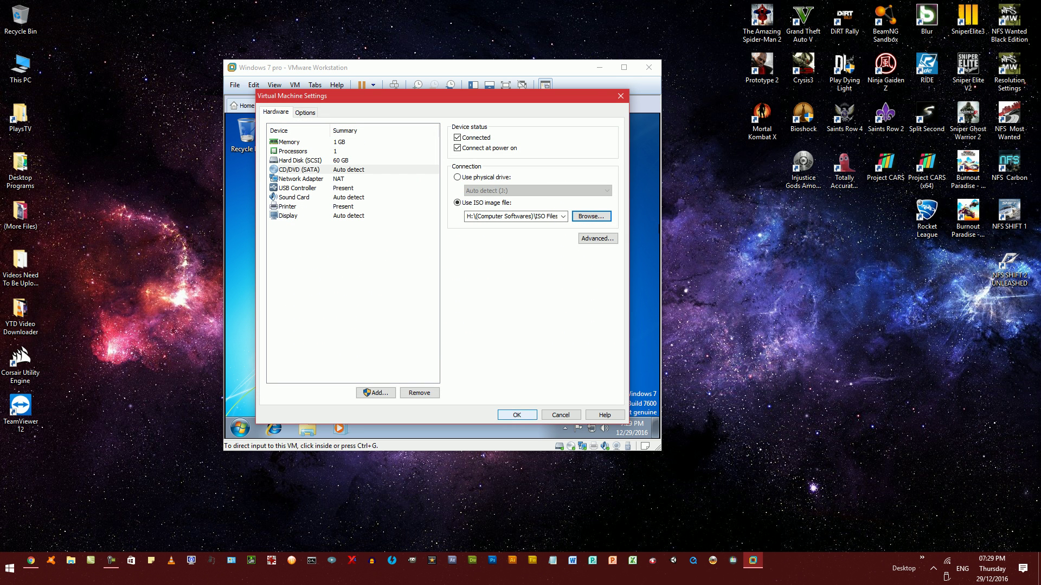
click(517, 415)
click(578, 391)
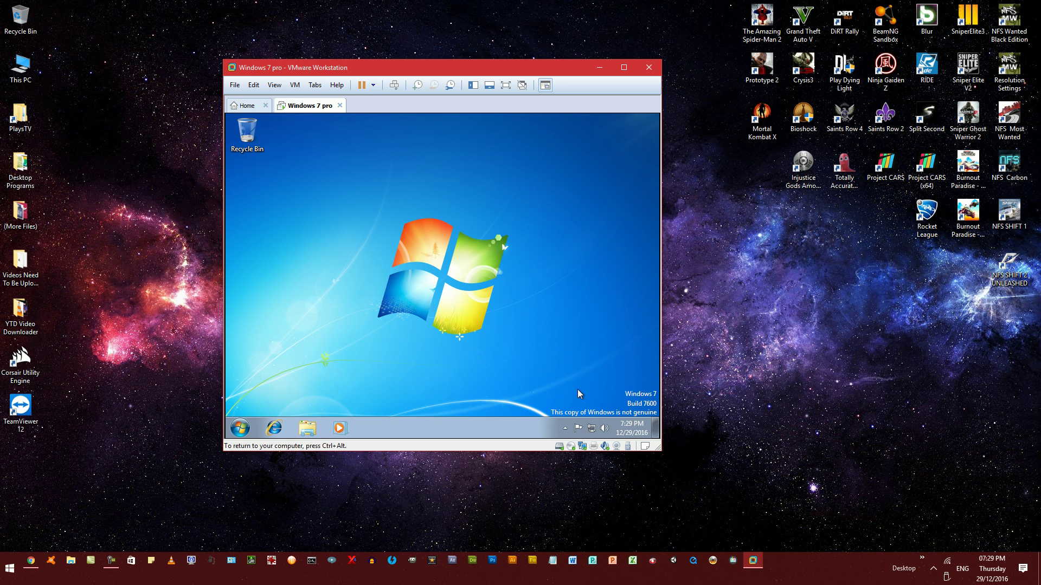
key(ctrl+alt)
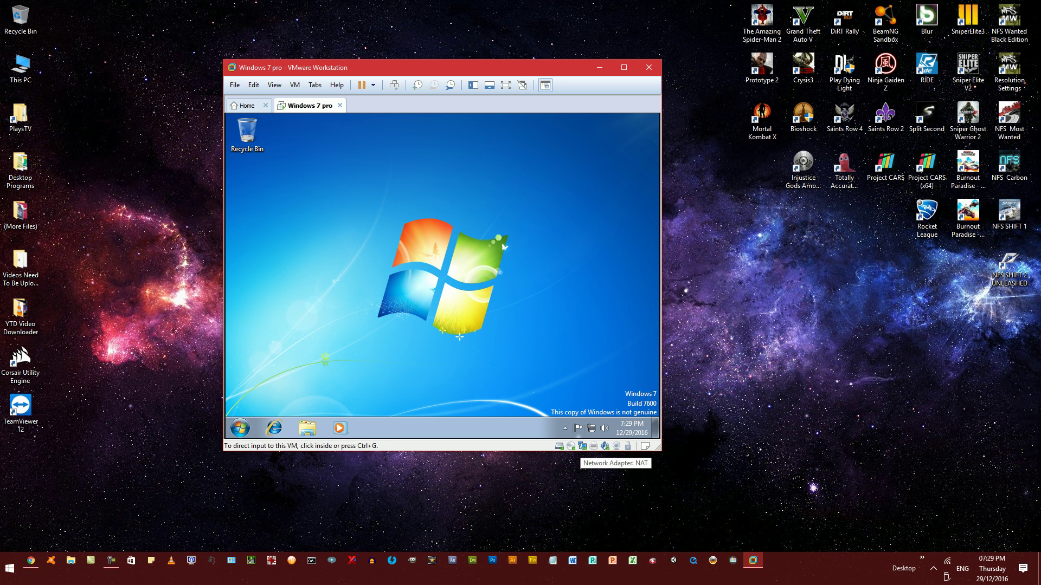
- Run setup.exe from the VMware Tools DVD in the guest, allow it to make changes, and bring up its installation wizard
click(240, 428)
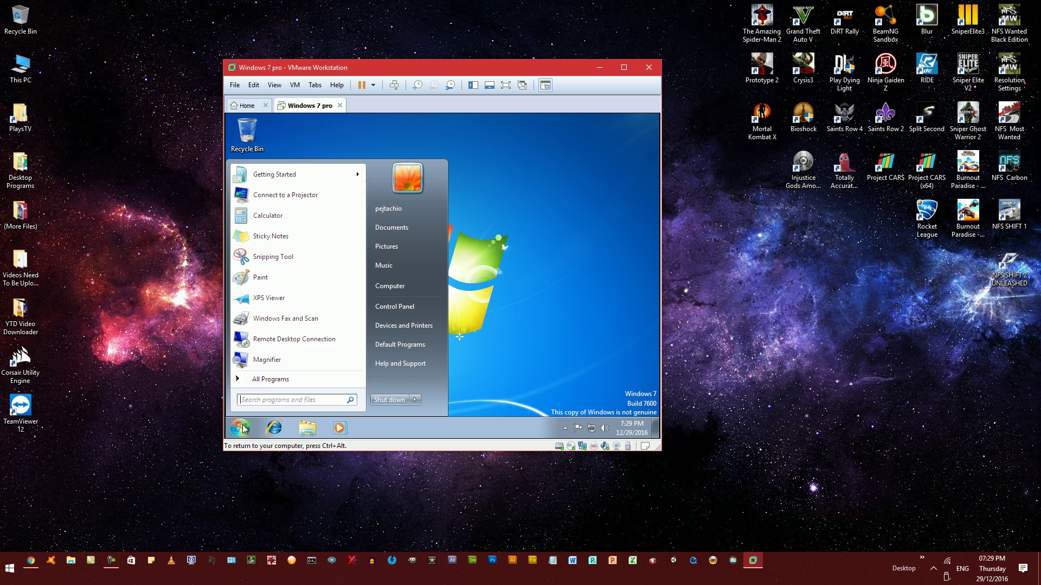
click(396, 292)
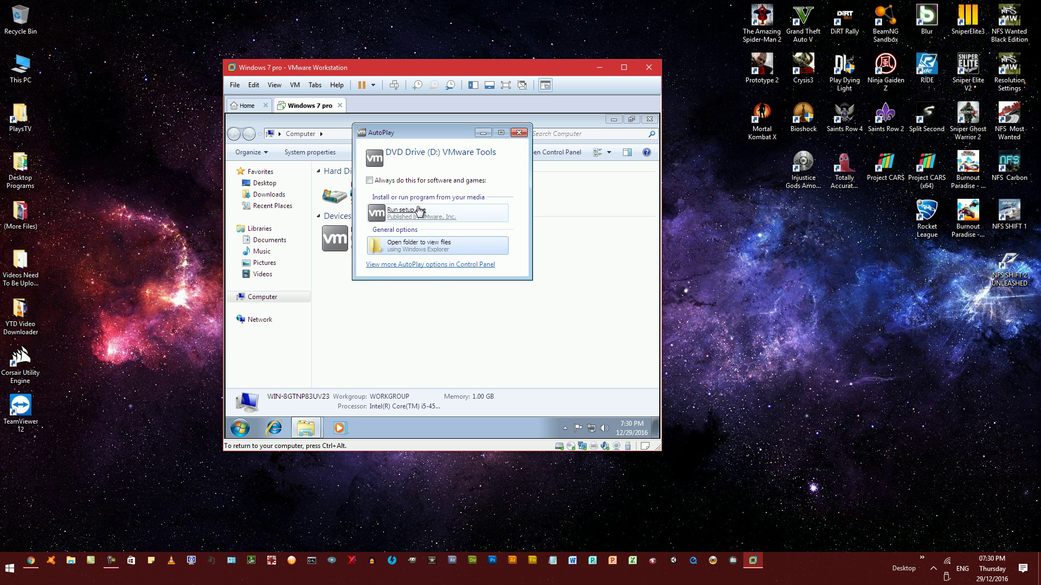
drag(446, 136, 446, 161)
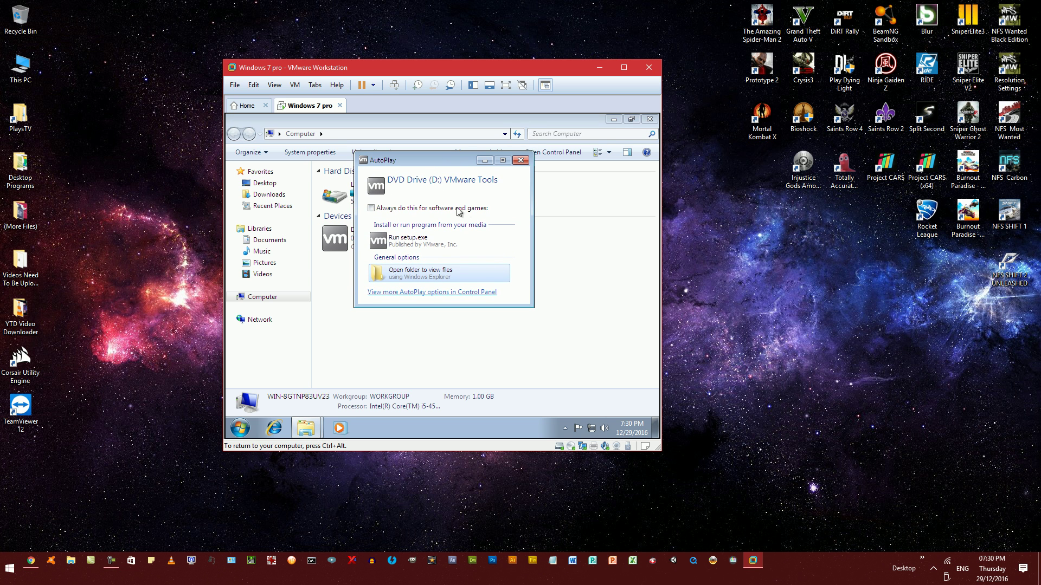
click(401, 245)
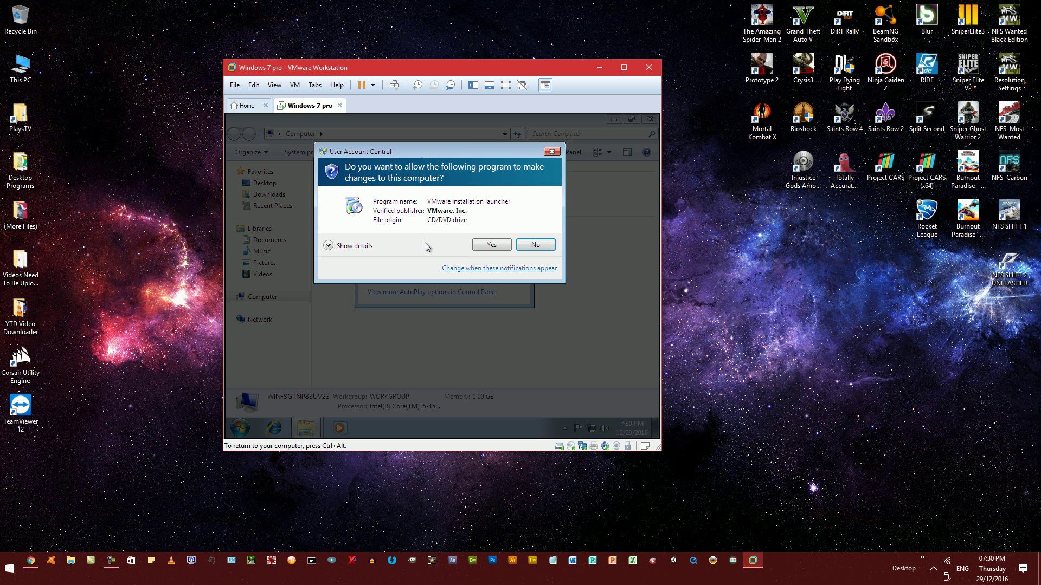
click(491, 245)
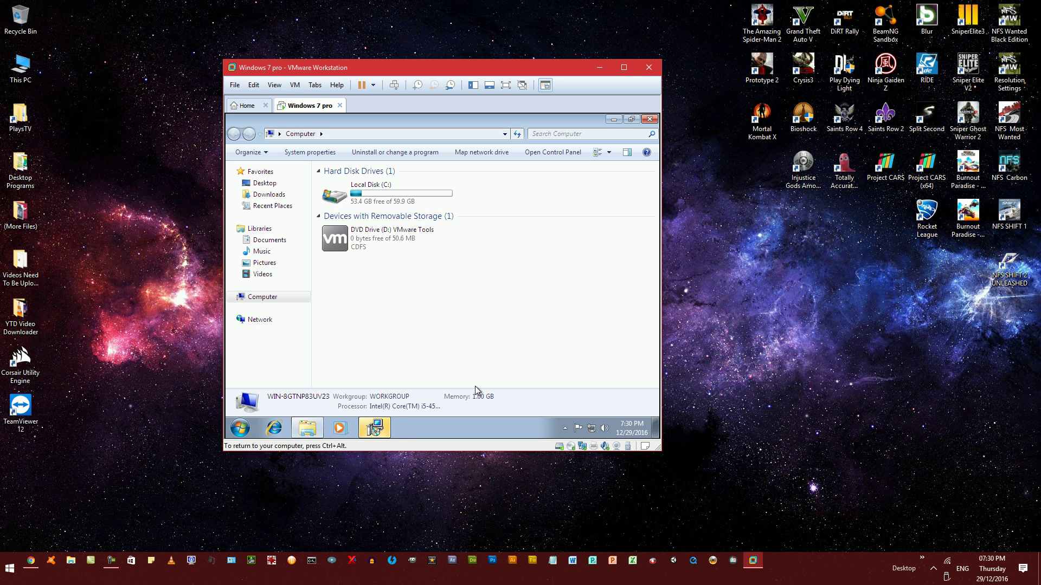
click(379, 430)
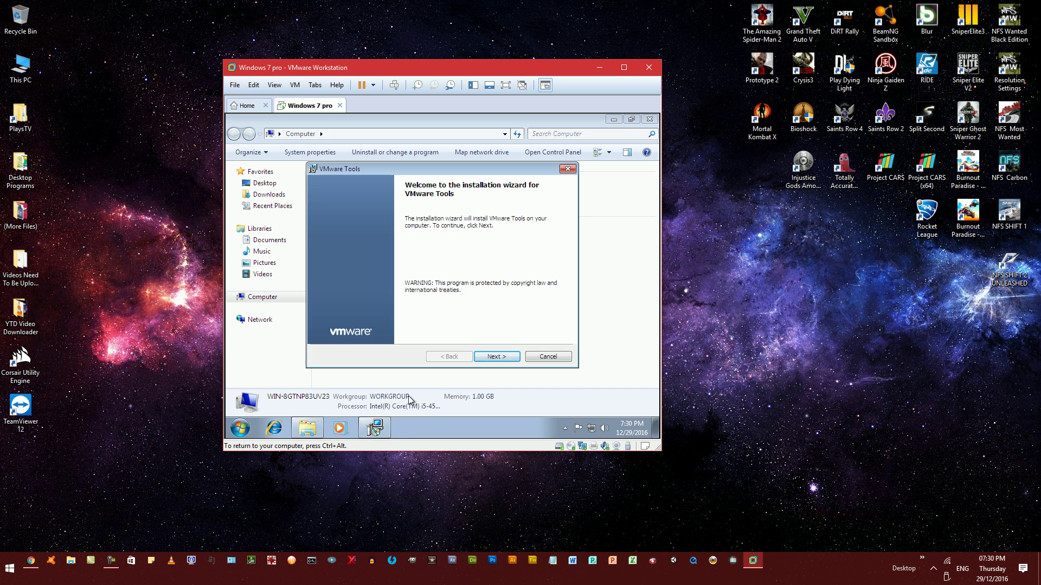
- Install VMware Tools with the Complete setup type and finish the wizard
click(504, 357)
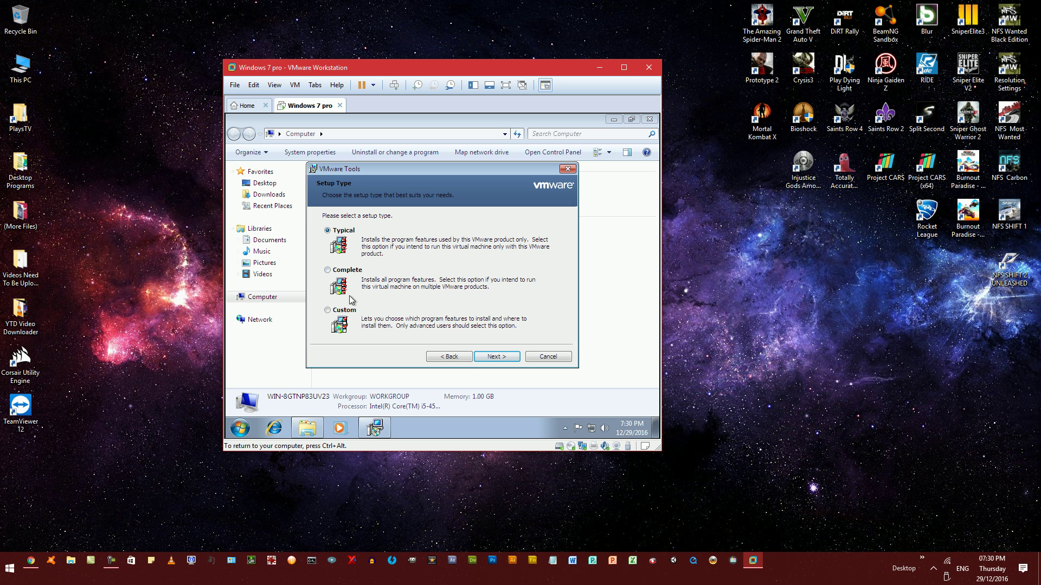
click(347, 314)
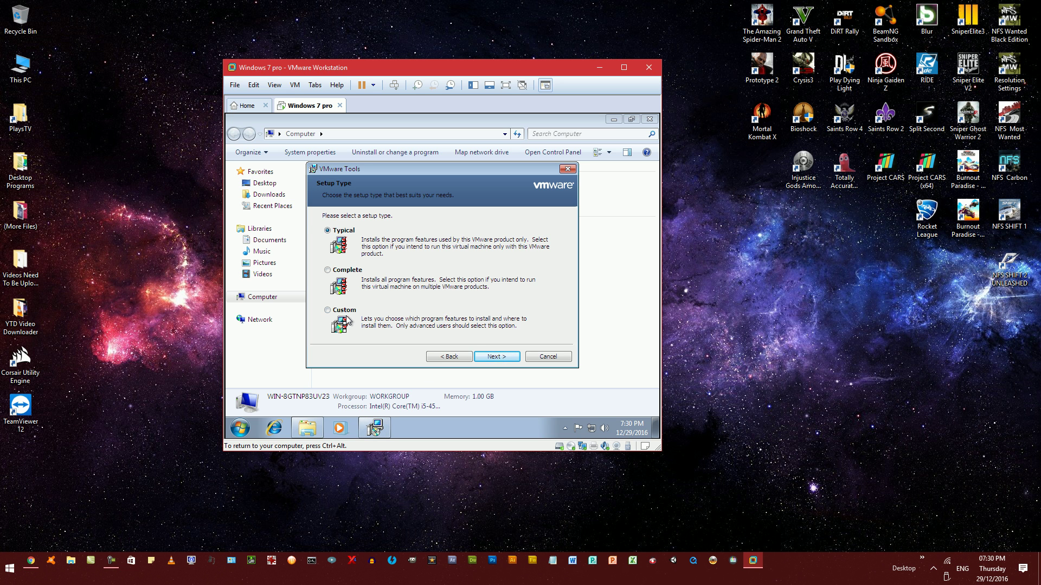
click(350, 275)
click(508, 359)
click(507, 357)
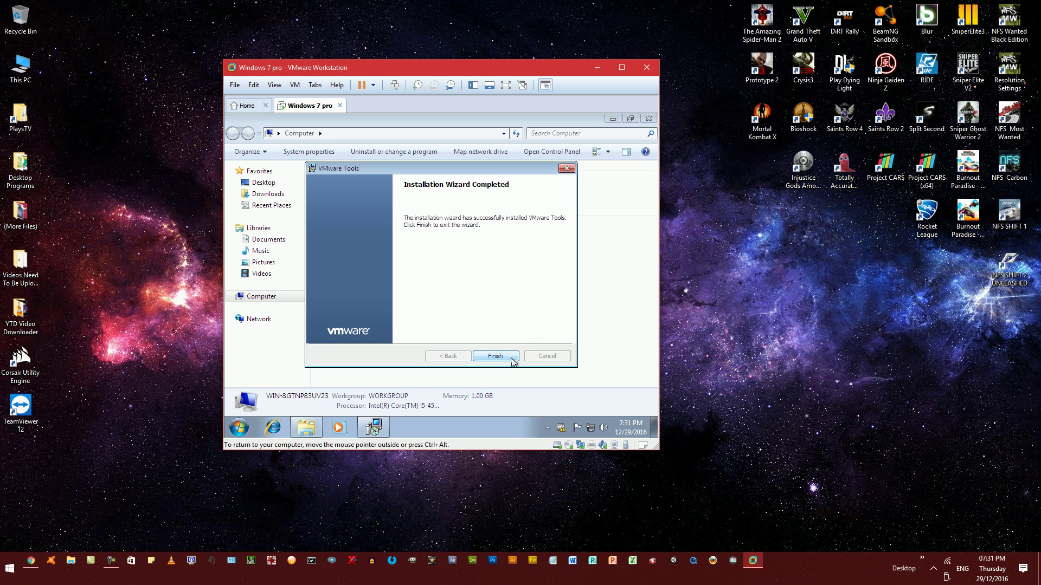
click(495, 356)
- Minimize the guest's Computer window and restart the virtual machine to apply the VMware Tools changes
click(413, 213)
click(435, 132)
click(612, 118)
drag(455, 151, 459, 195)
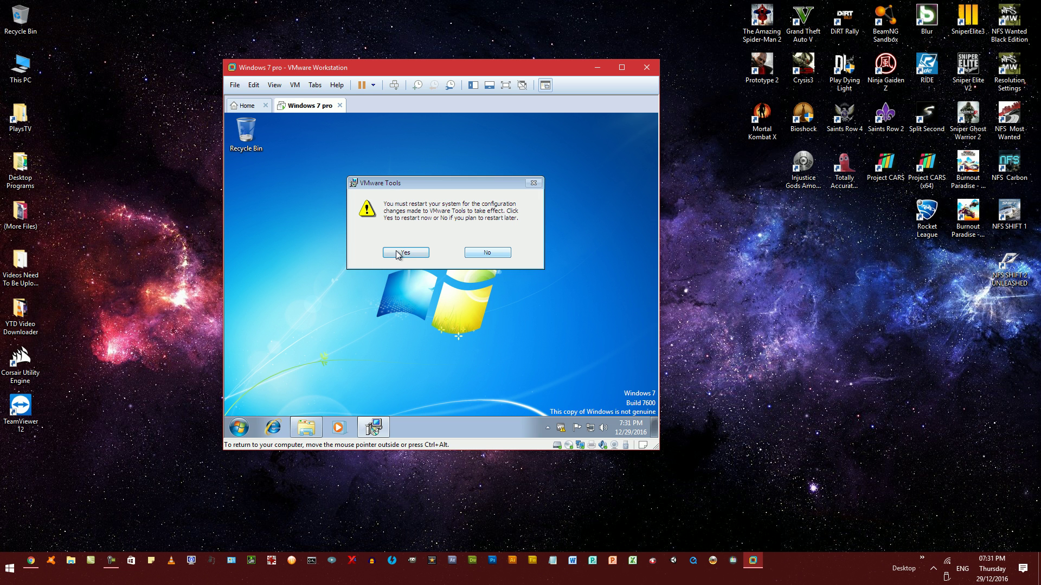
click(396, 253)
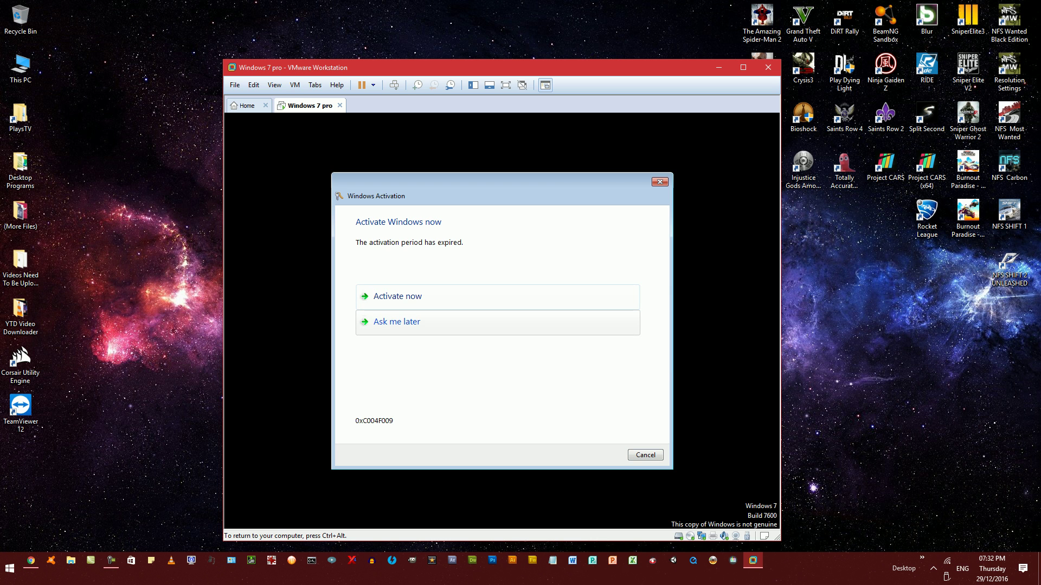
- Postpone Windows activation in the guest and apply the Windows 7 Aero theme, closing the leftover windows
click(397, 322)
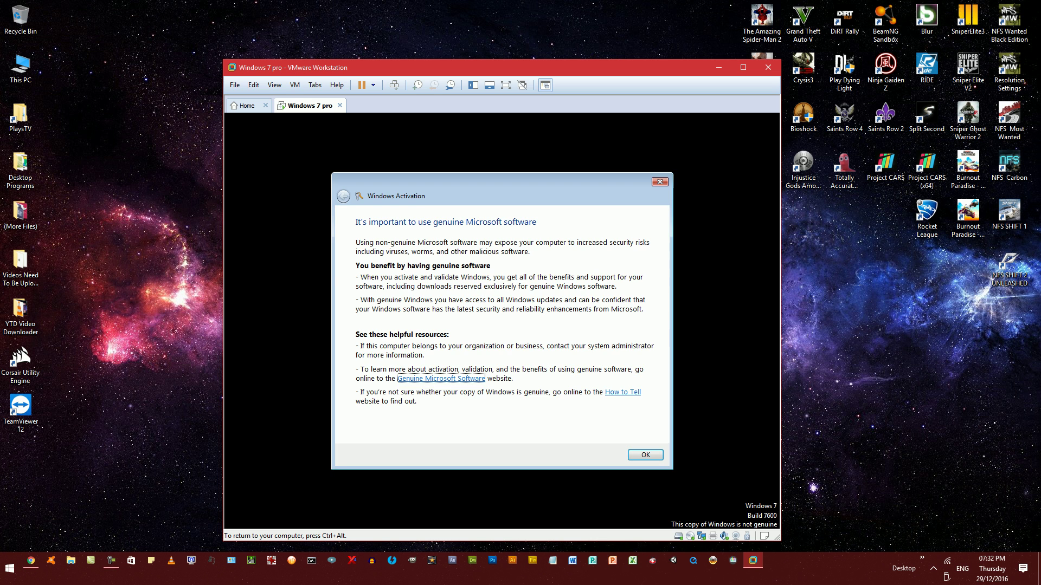
key(Return)
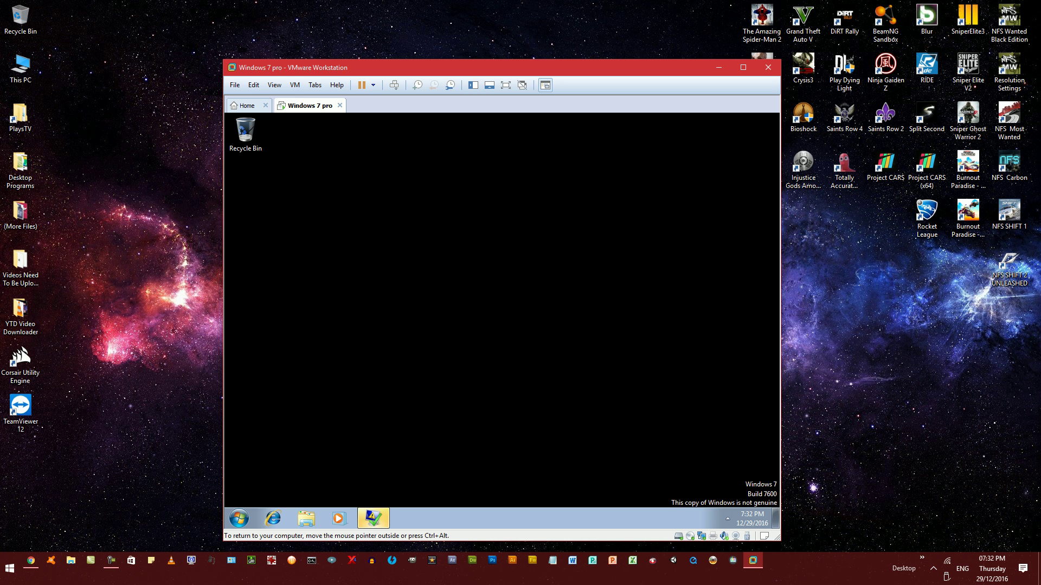
right_click(447, 284)
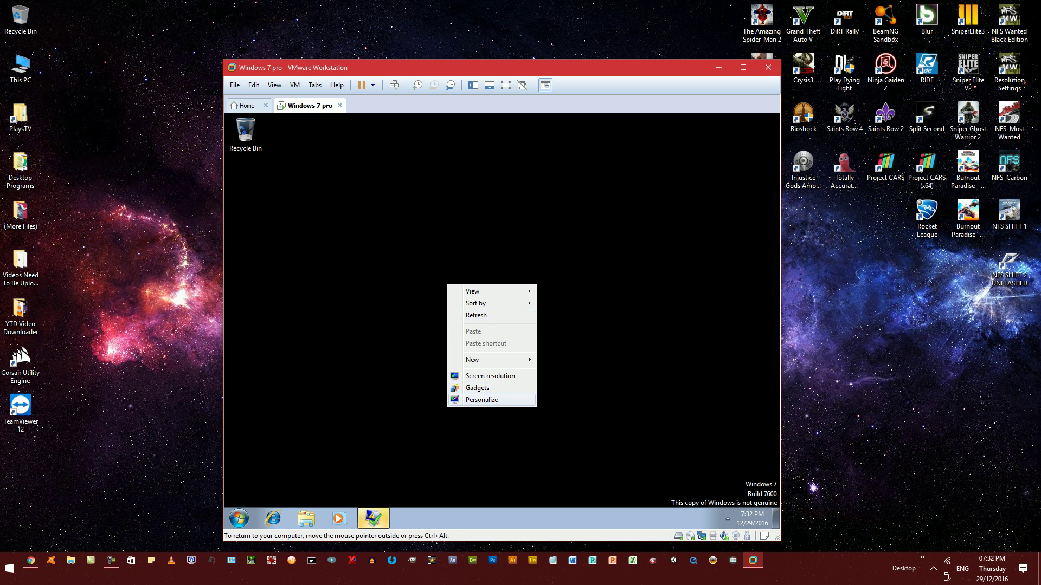
click(479, 399)
click(458, 361)
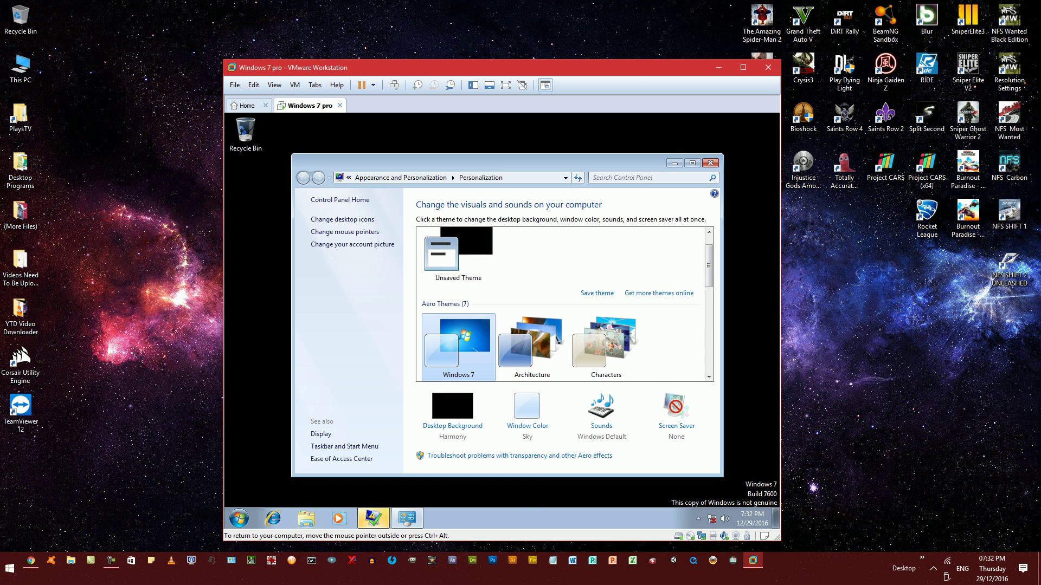
key(alt+F4)
click(373, 519)
click(614, 236)
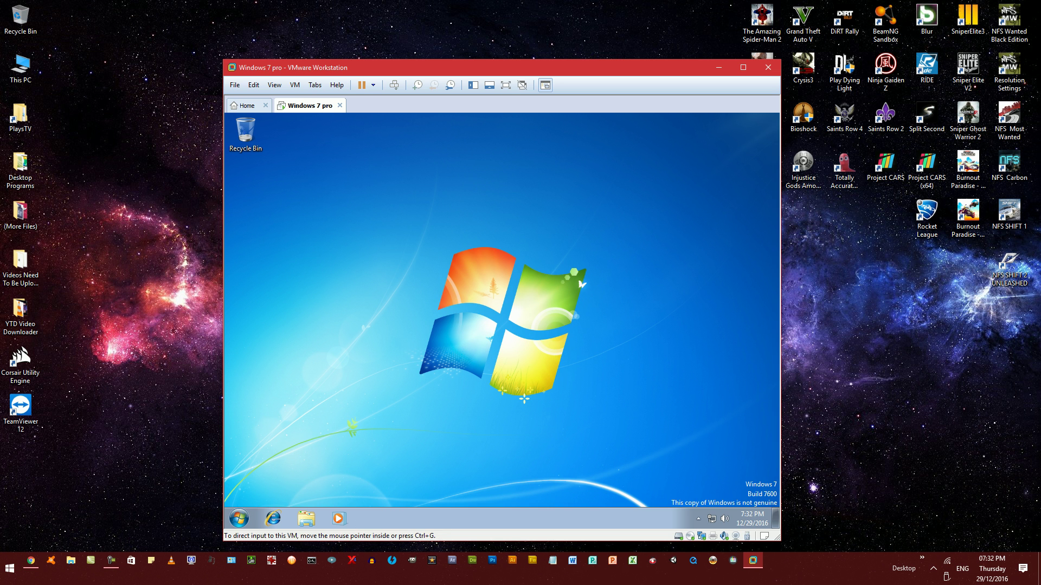
- Copy the TeamViewer 12 shortcut from the host desktop, paste it onto the guest desktop and open it there
key(alt+Tab)
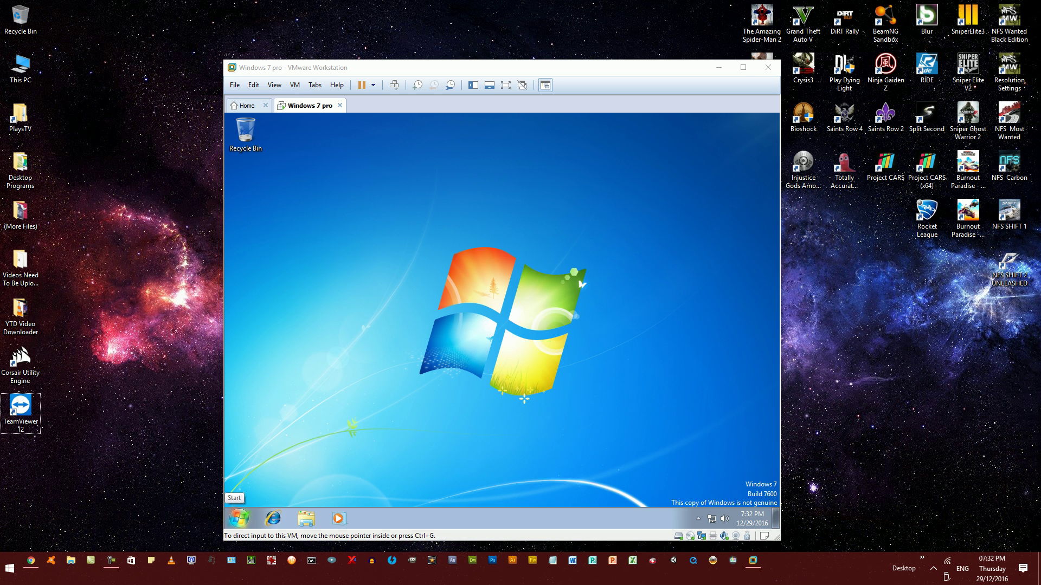
key(alt+Tab)
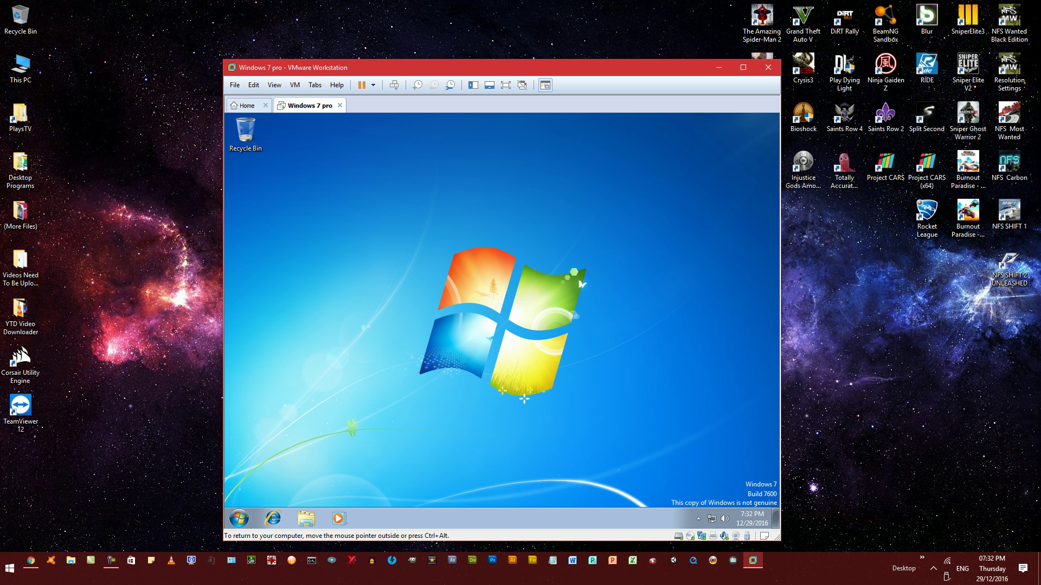
key(alt+Tab)
key(shift+F10)
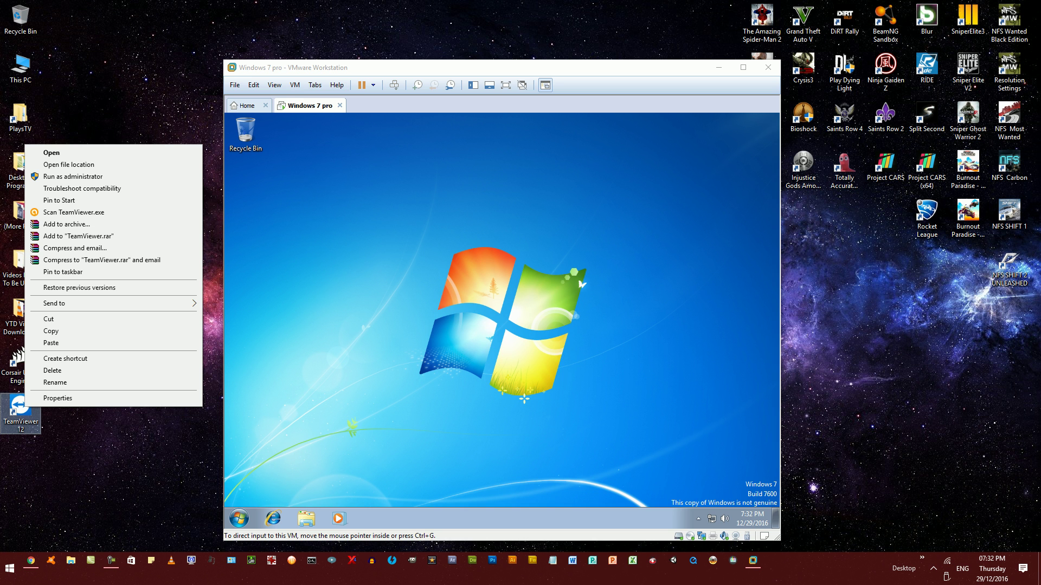
key(c)
click(51, 331)
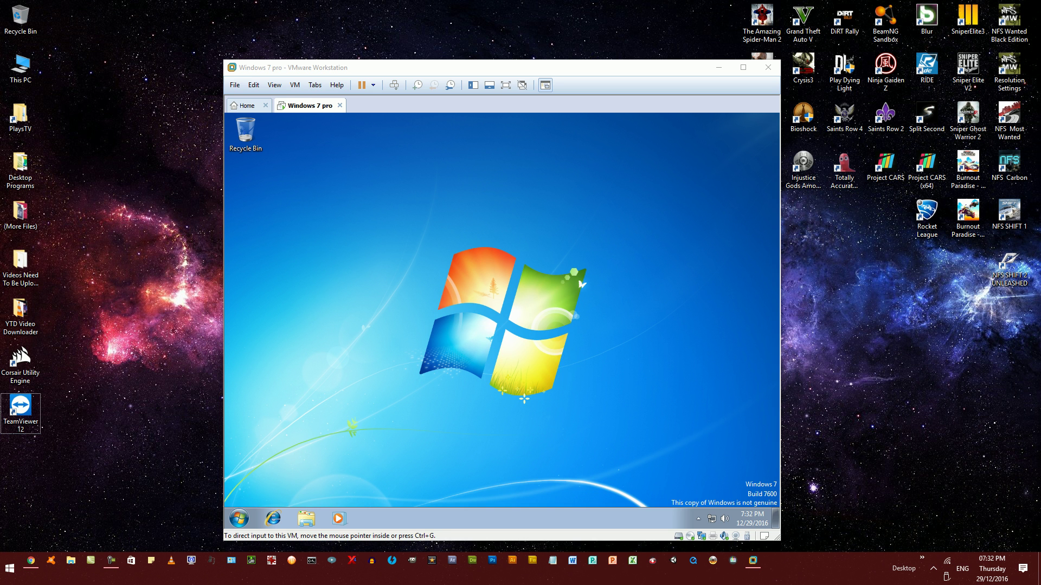
right_click(450, 232)
key(p)
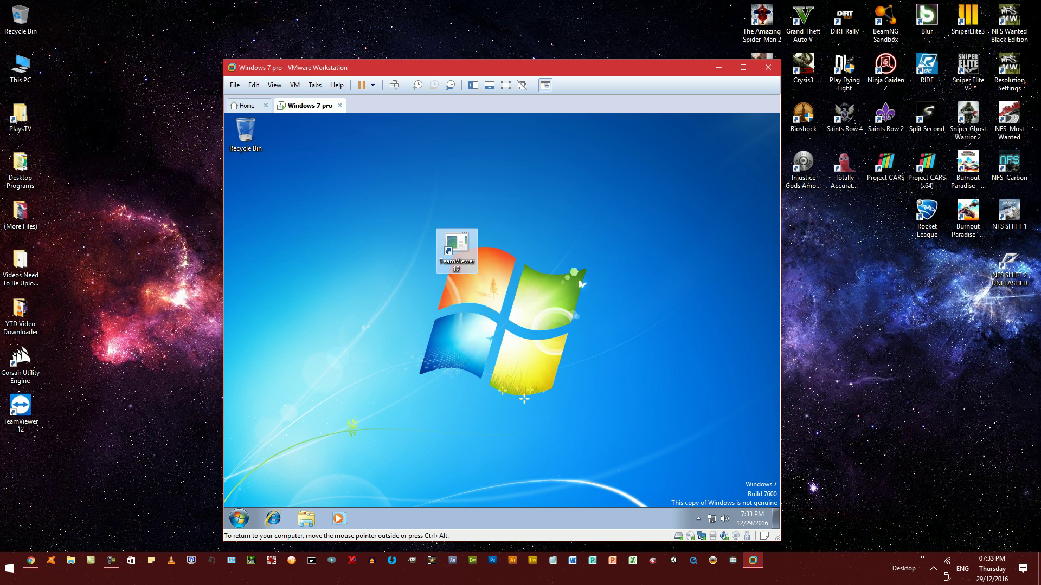
key(Return)
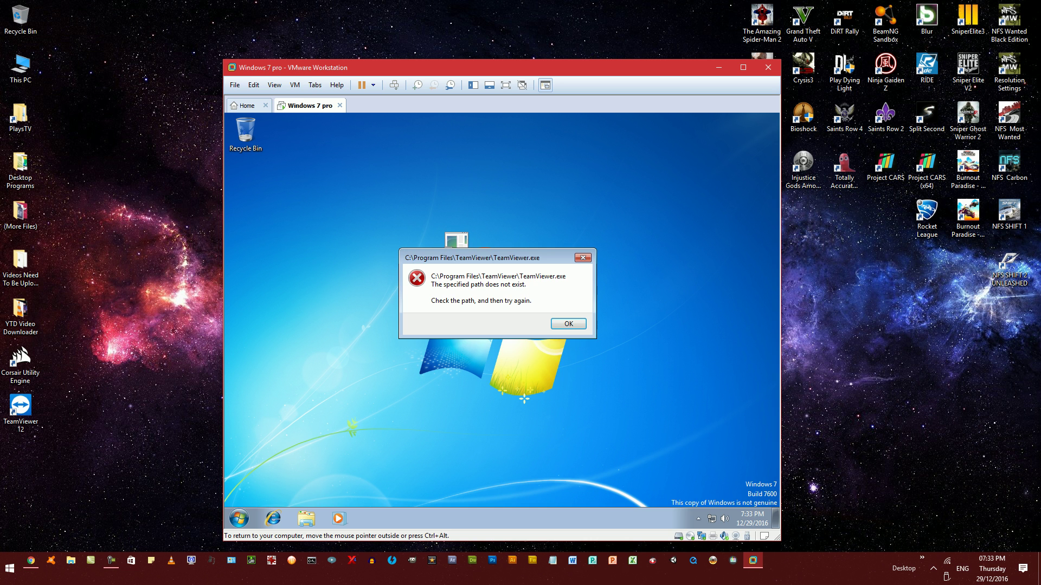
- Dismiss the TeamViewer path error and delete the TeamViewer 12 shortcut from the guest desktop
click(568, 324)
drag(536, 320, 436, 206)
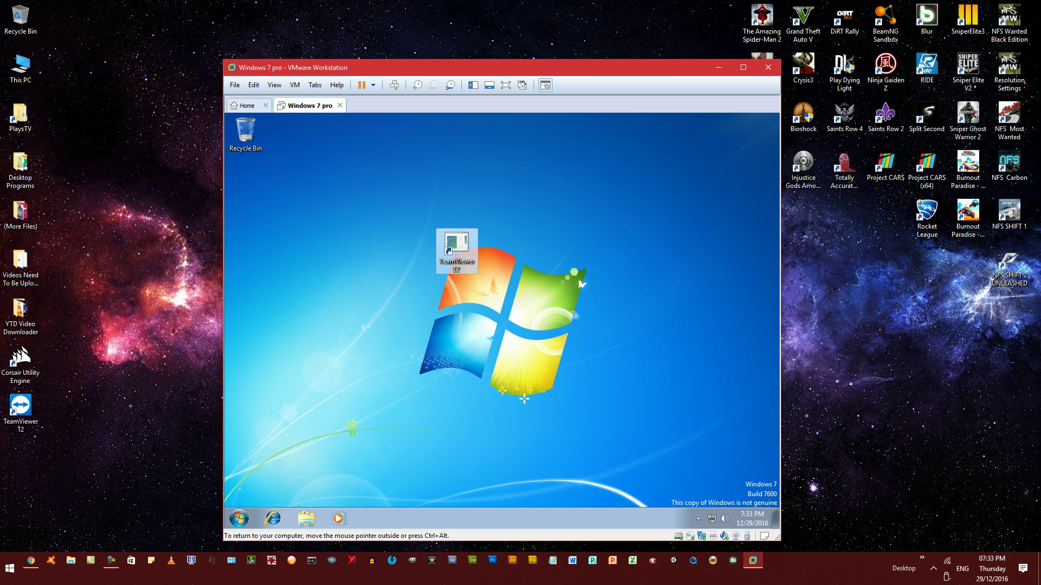
key(Delete)
key(Return)
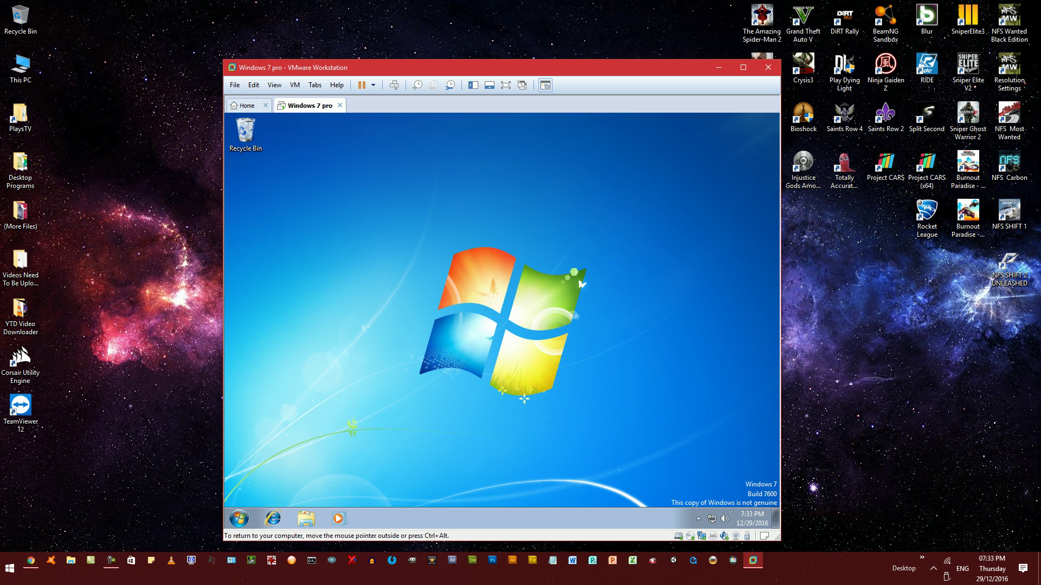
- Transfer the Rocket League shortcut from the host desktop to the guest desktop and delete the guest copy
click(867, 255)
click(926, 218)
drag(561, 252, 561, 252)
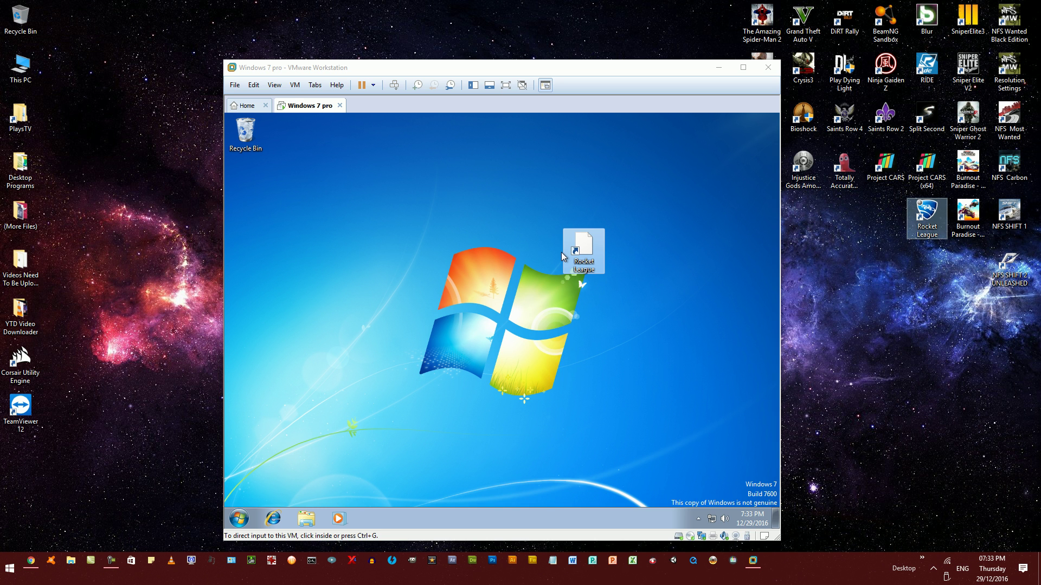
click(561, 252)
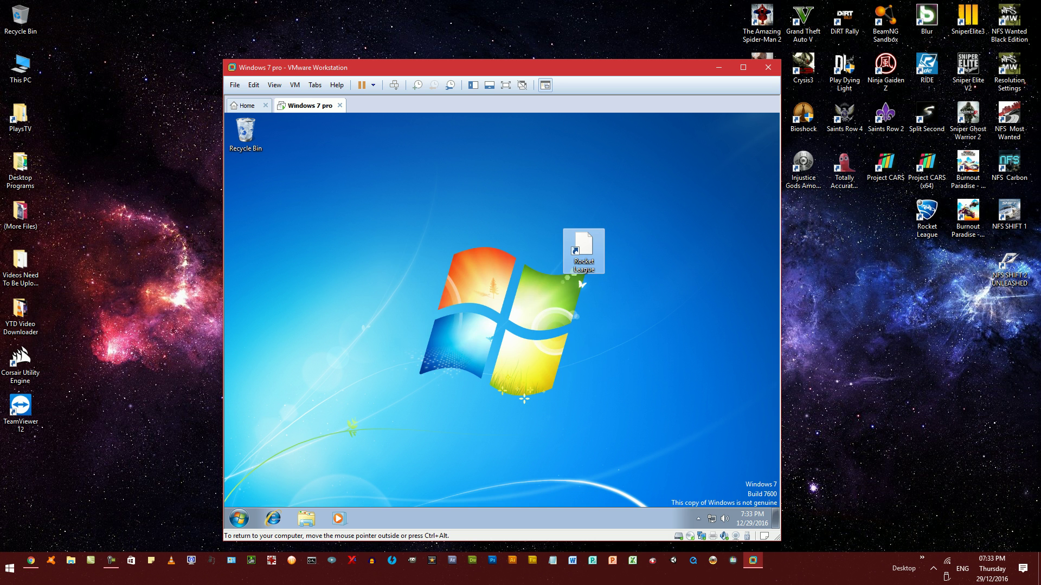
key(Delete)
key(Return)
key(ctrl+alt)
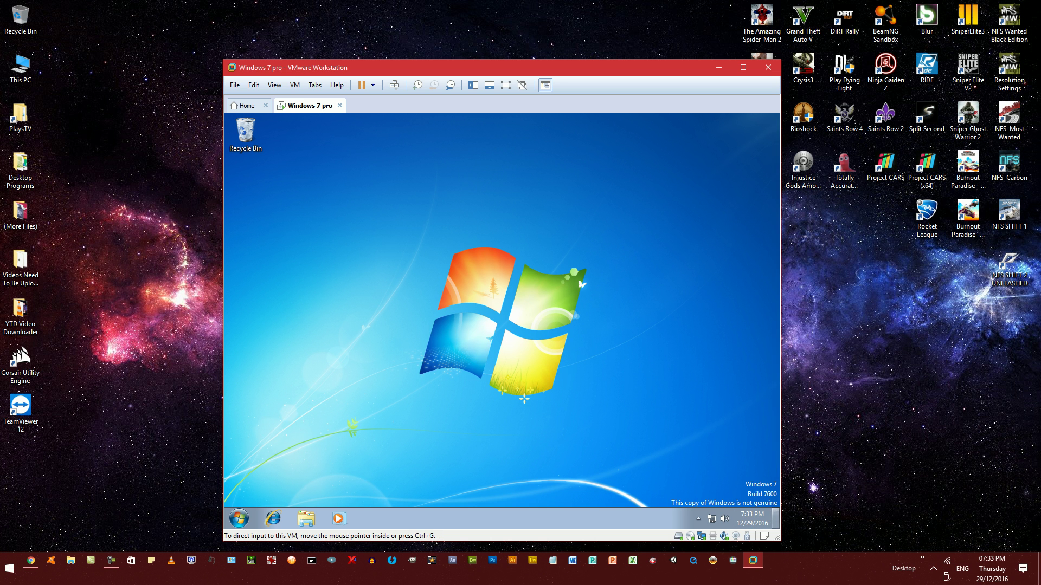
- Enlarge the virtual machine window slightly and release input back to the host
mouse_move(779, 539)
mouse_down()
mouse_move(617, 346)
mouse_move(785, 542)
mouse_up()
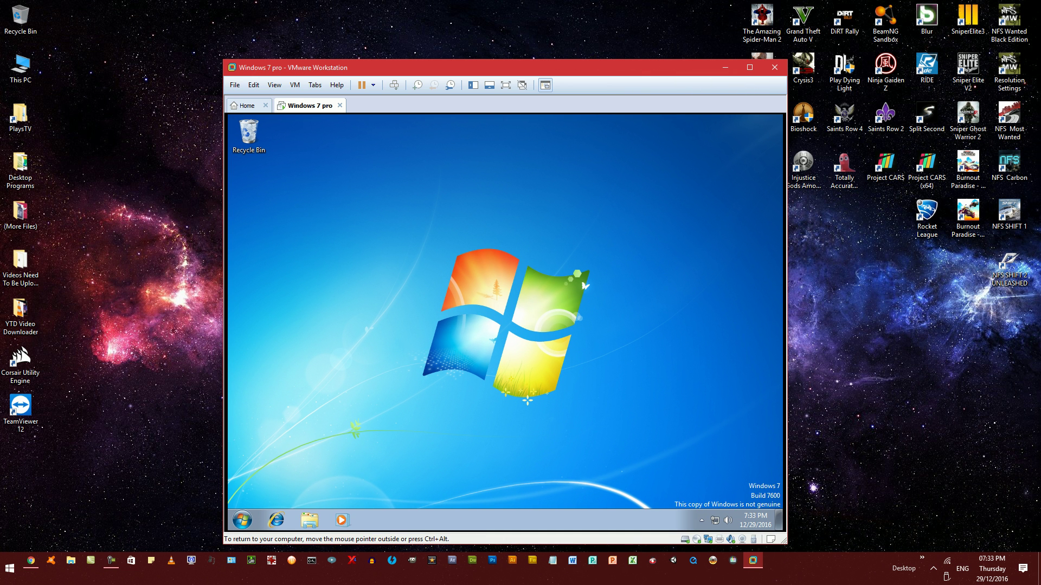
key(ctrl+alt)
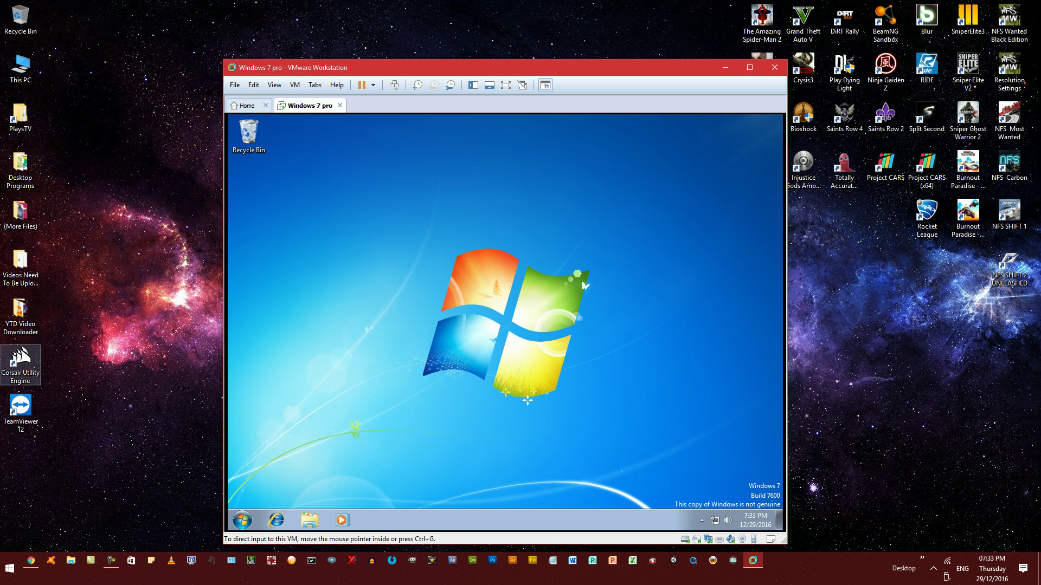
right_click(55, 309)
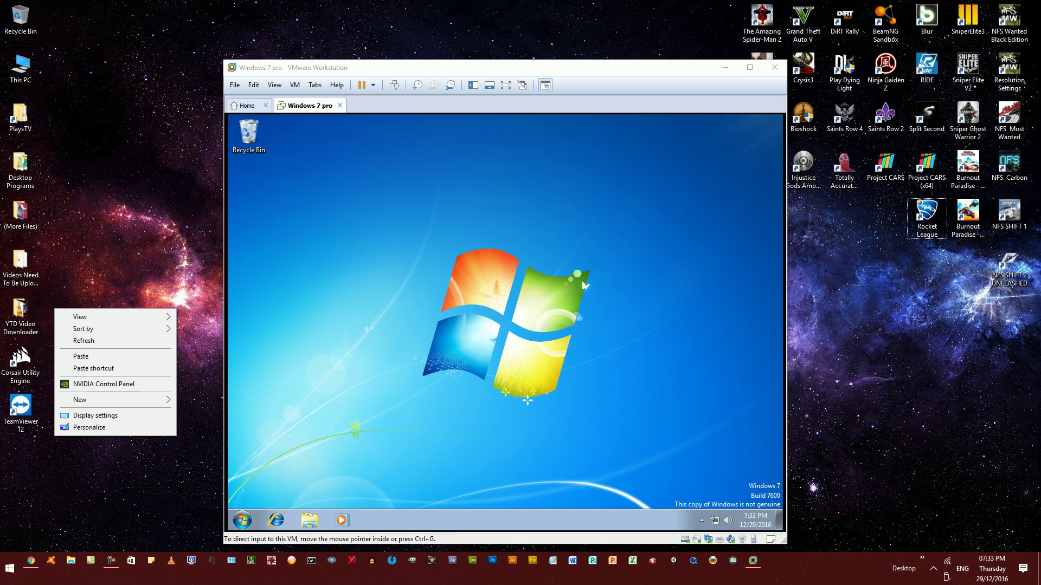
key(alt+Tab)
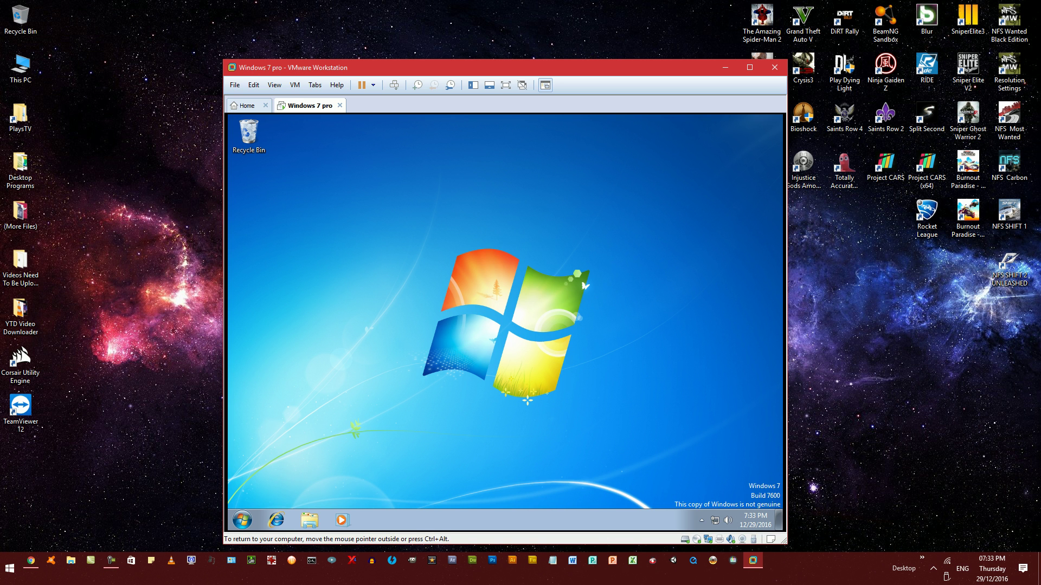
click(234, 85)
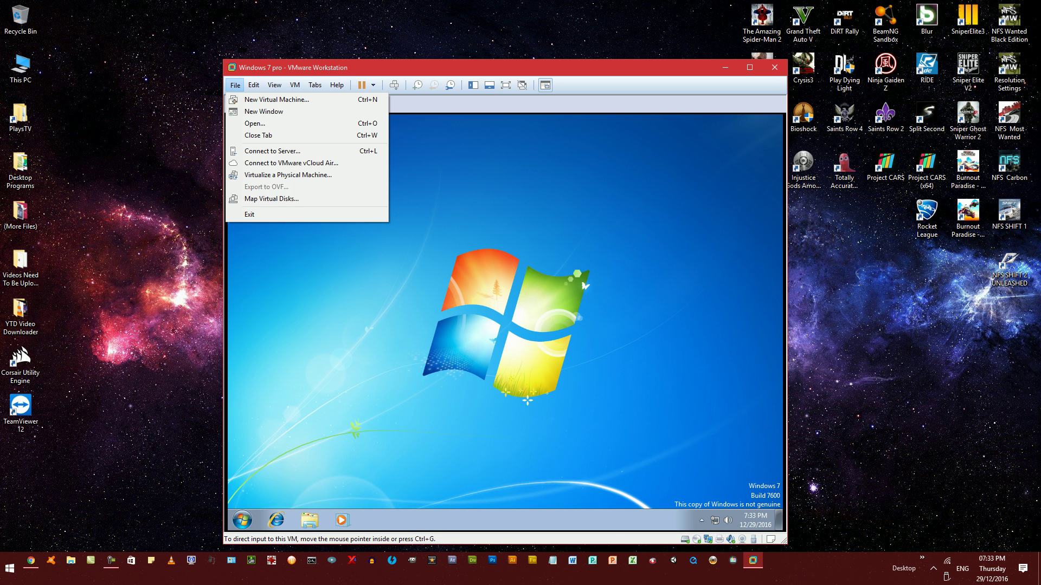
key(Escape)
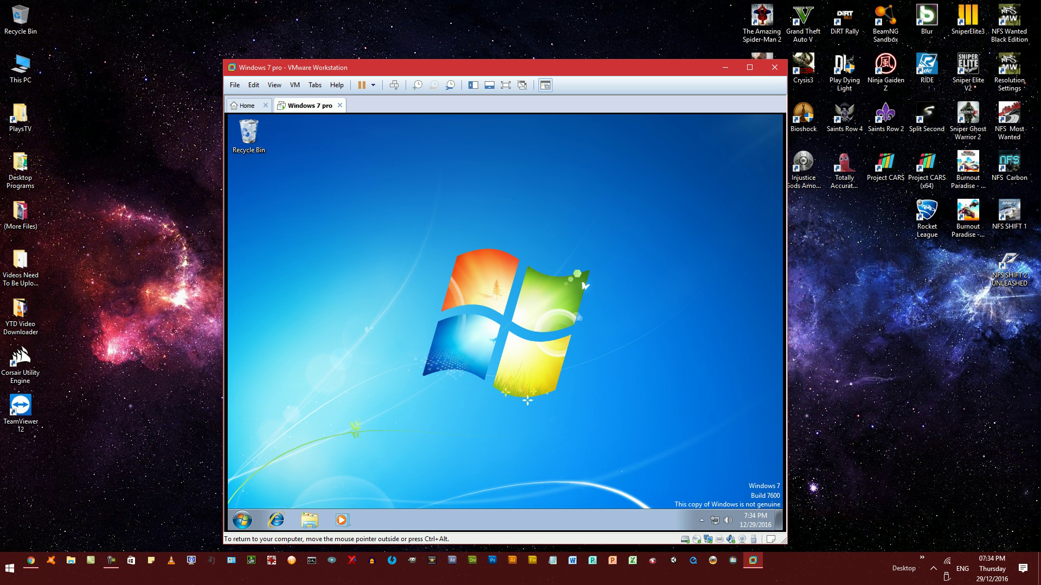
- Move the virtual machine window up near the upper edge of the host desktop and release input to the host
drag(488, 67, 456, 15)
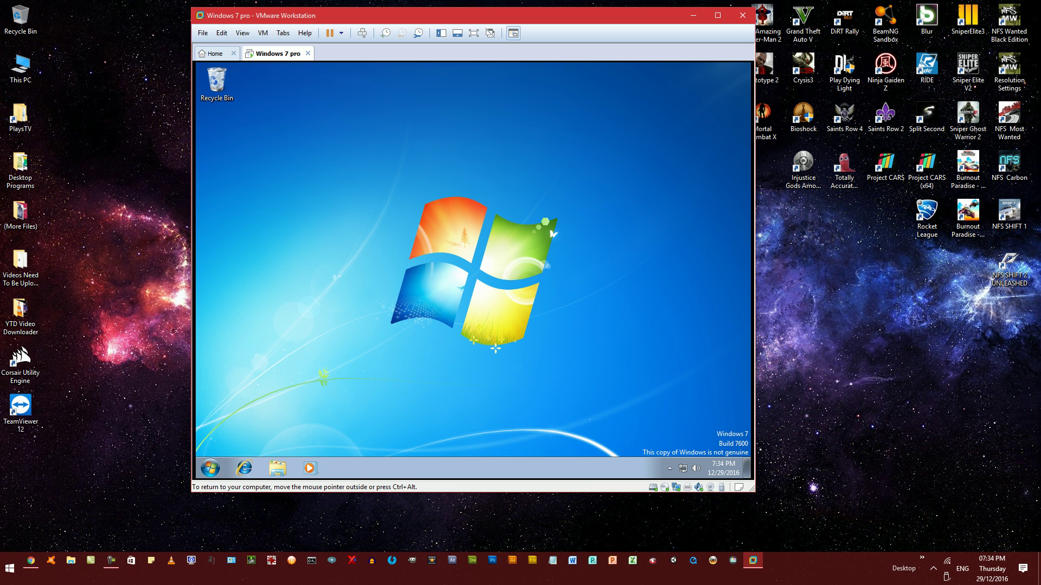
key(ctrl+alt)
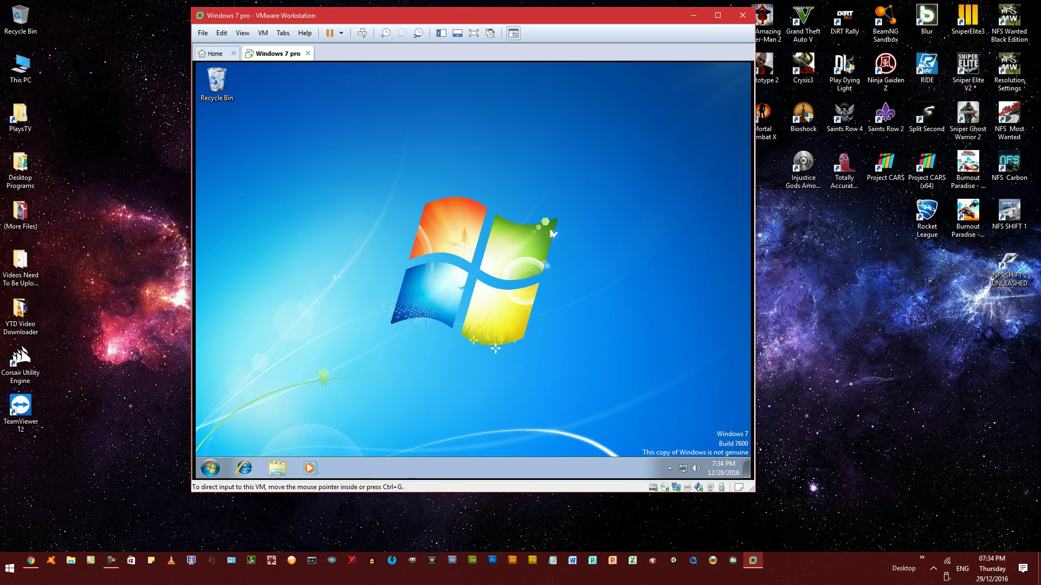